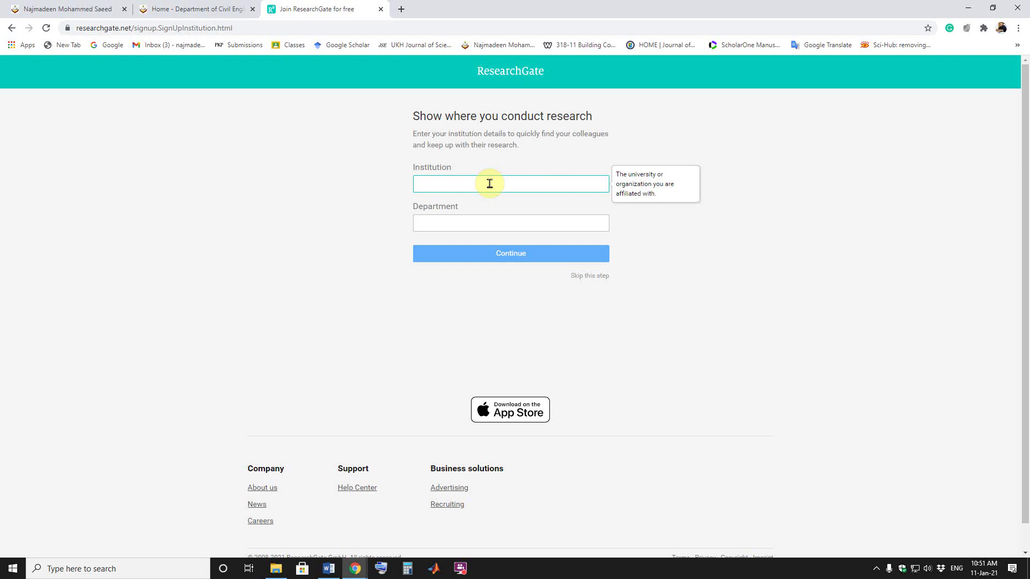
Step: Set the institution to 'University of Raparin, Iraq' and the department to Civil Engineering, then continue
text(University of raparin)
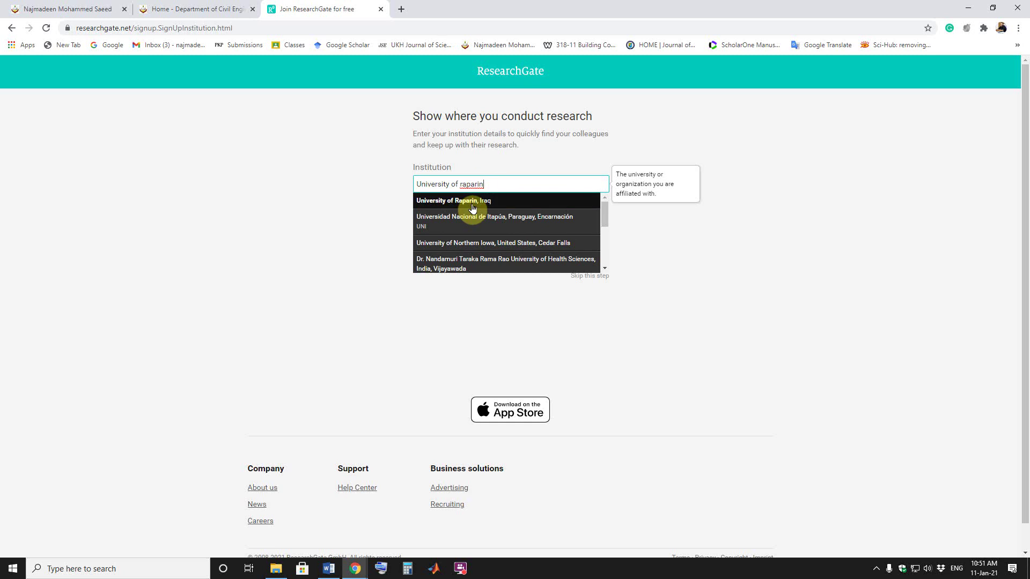
click(465, 202)
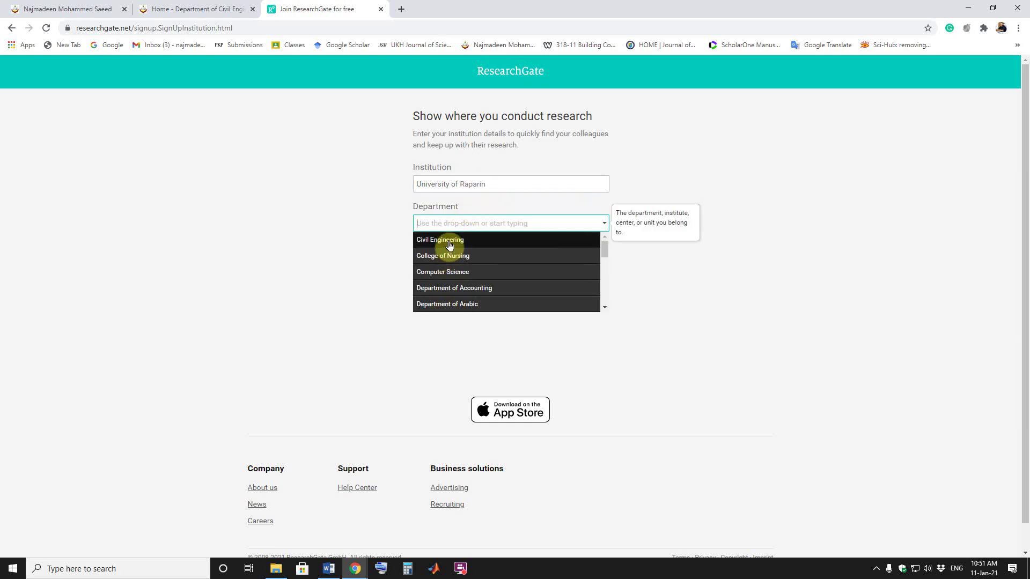
click(442, 240)
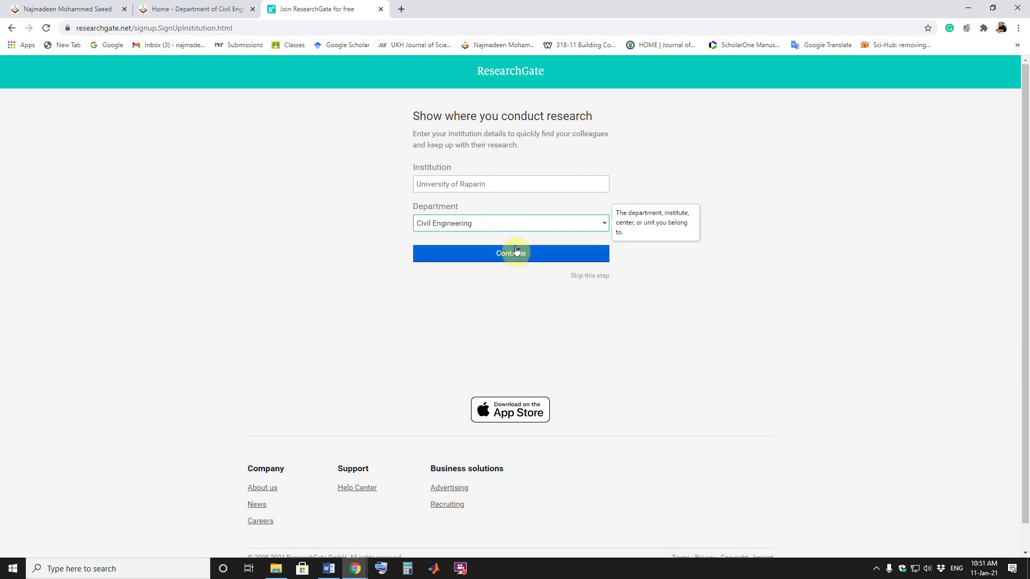
click(508, 257)
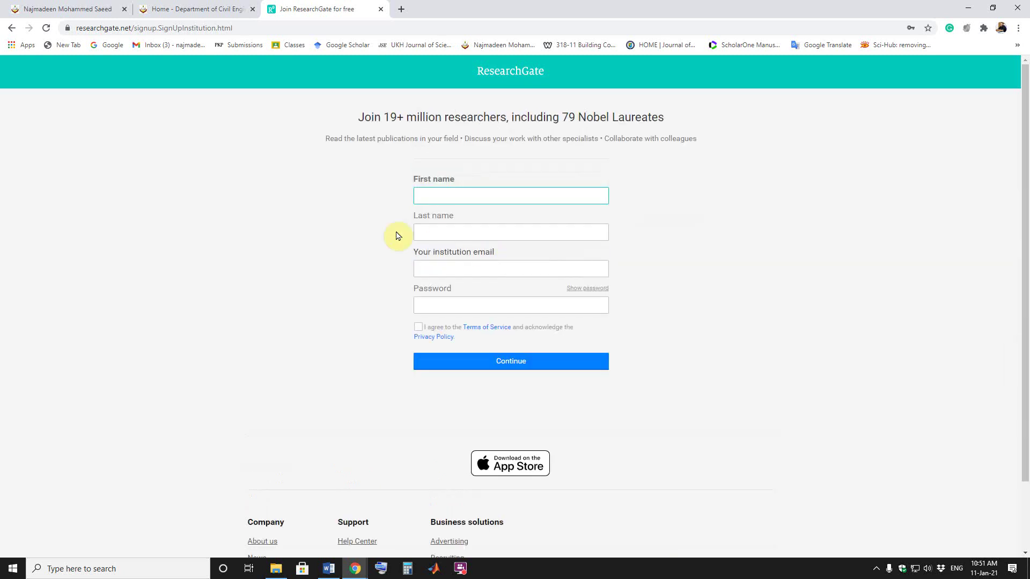
click(470, 196)
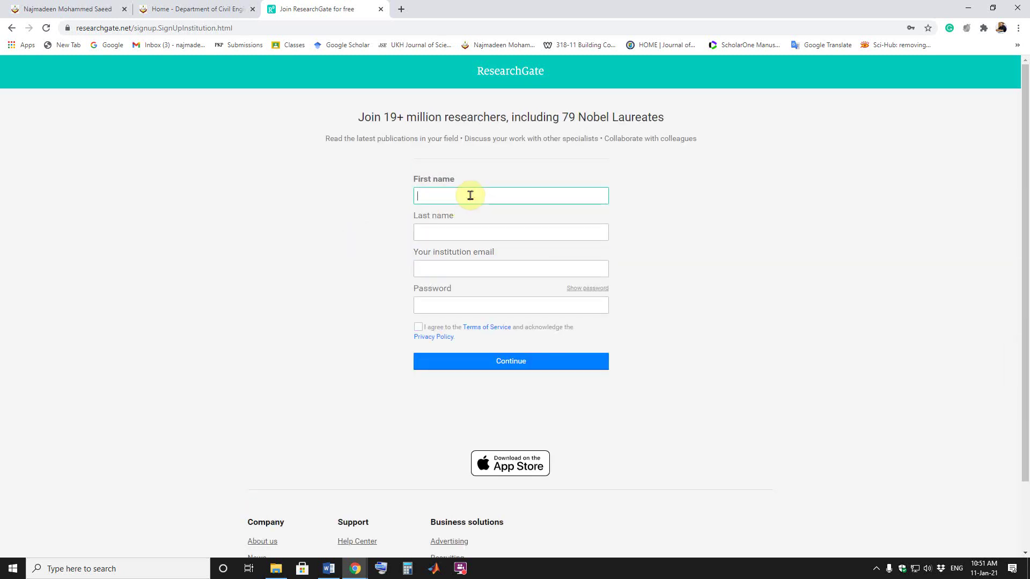
click(481, 231)
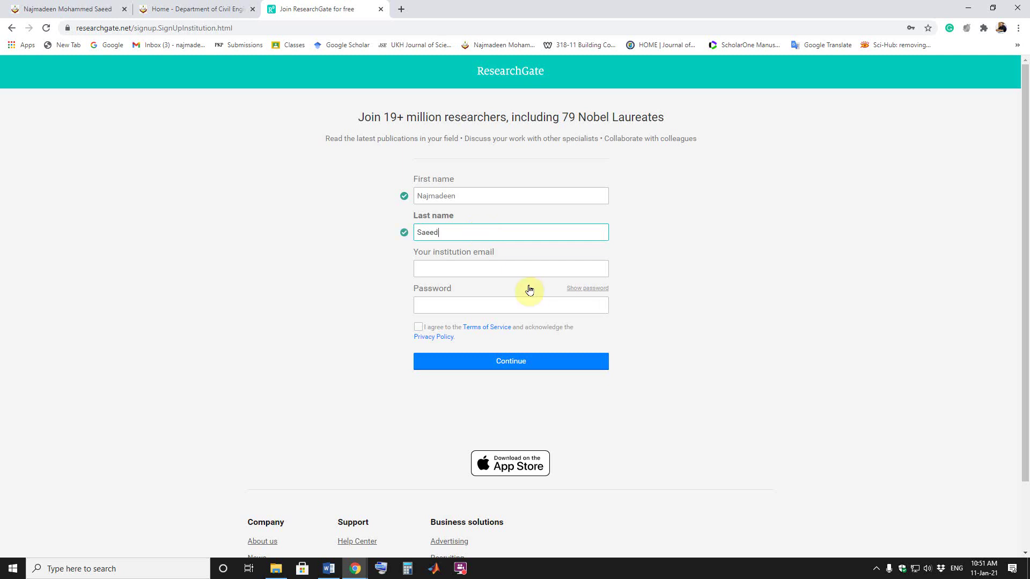
click(490, 264)
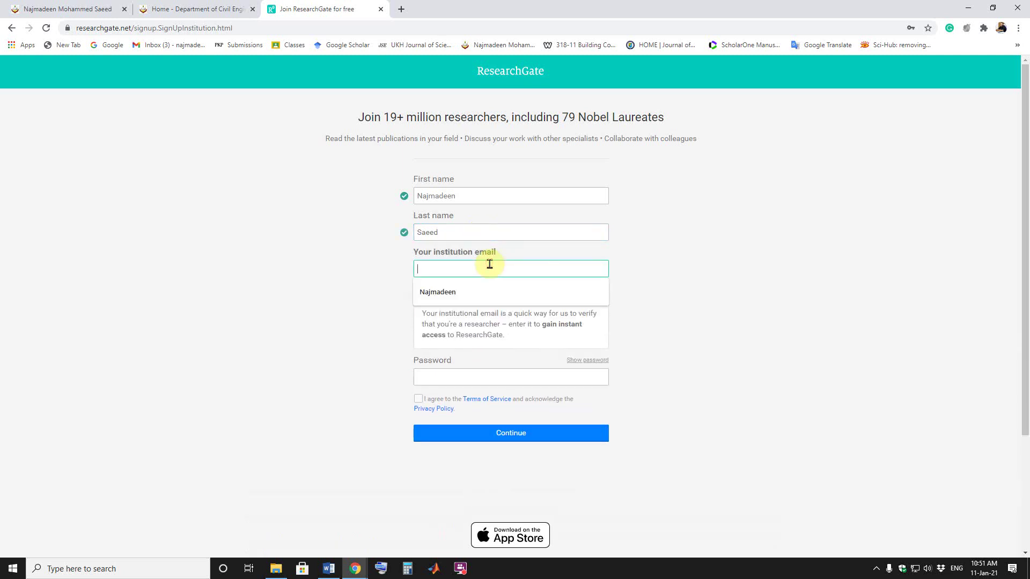
click(471, 293)
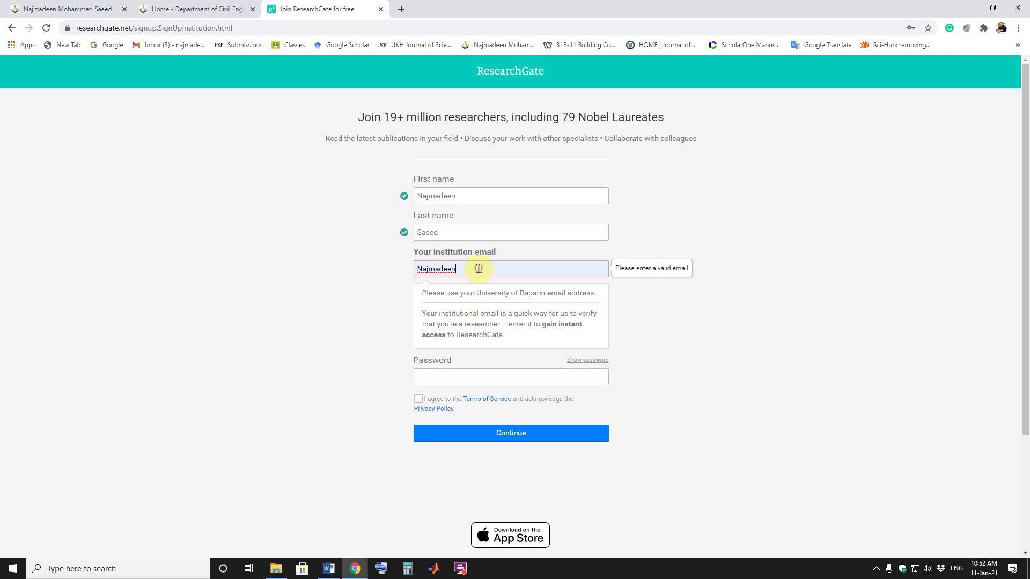
text(@uor.e)
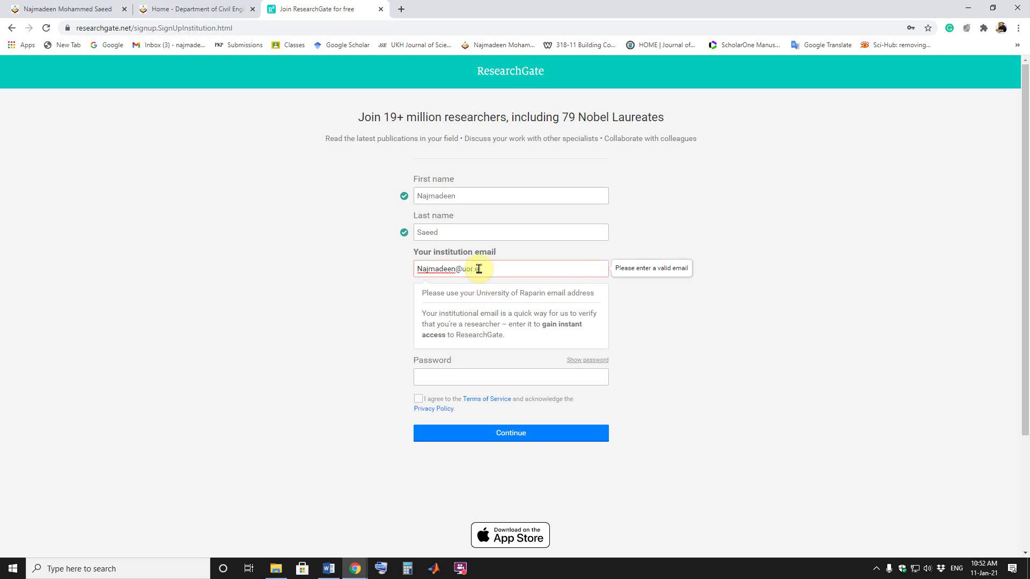
text(du.krd)
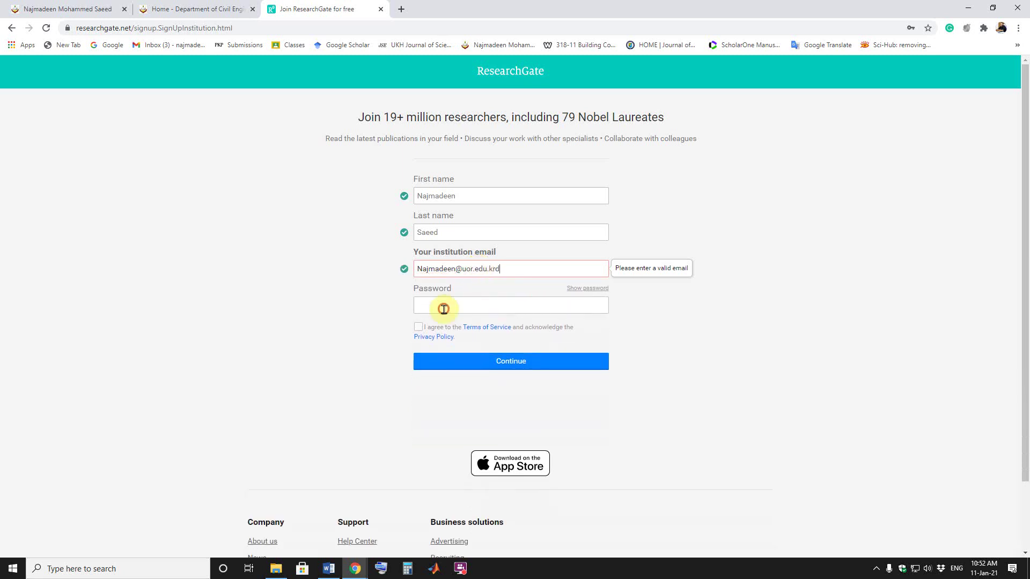
Step: Paste the account password, accept the Terms of Service, and submit the sign-up details
click(443, 307)
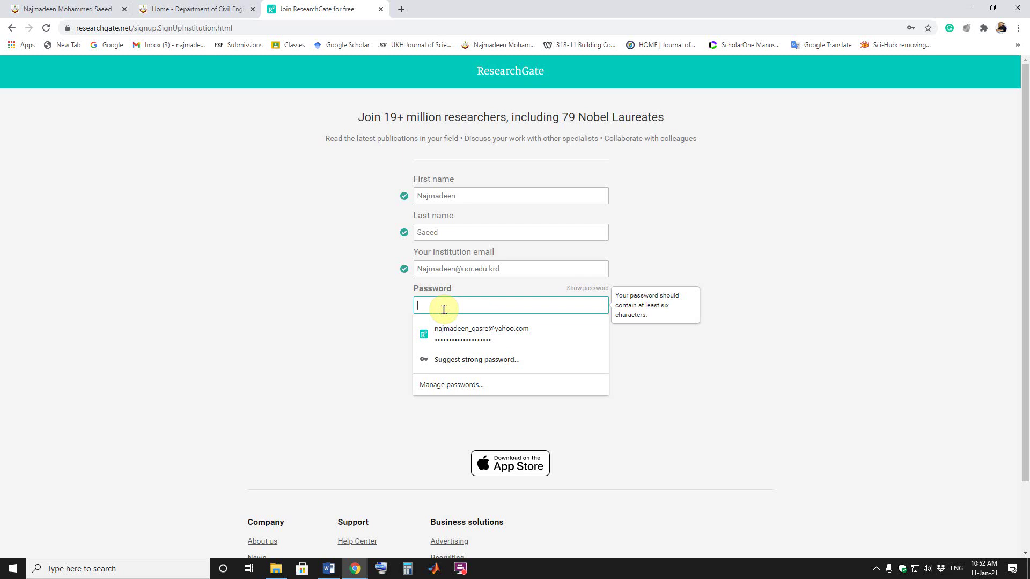
key(ctrl+v)
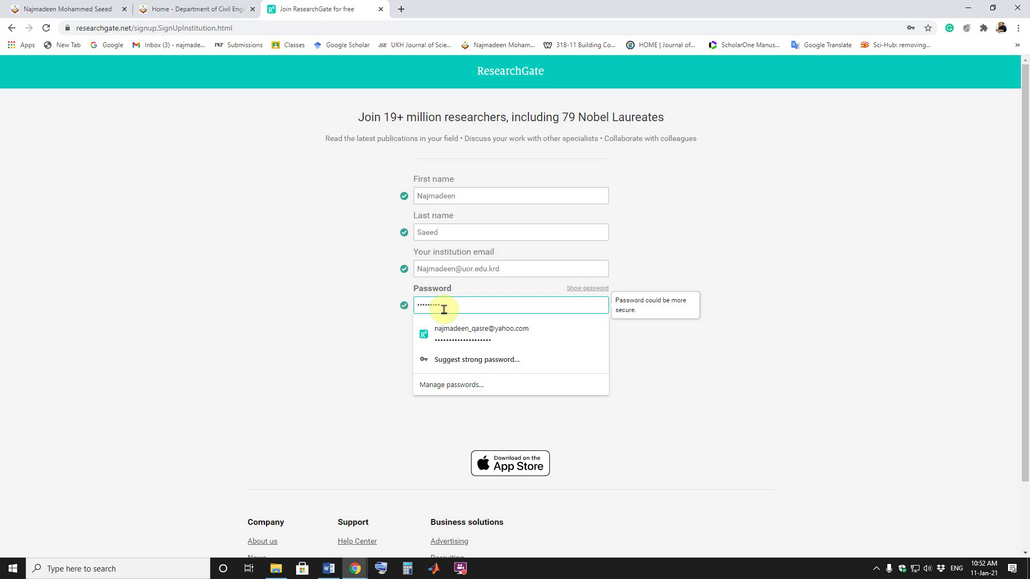
click(346, 306)
click(418, 327)
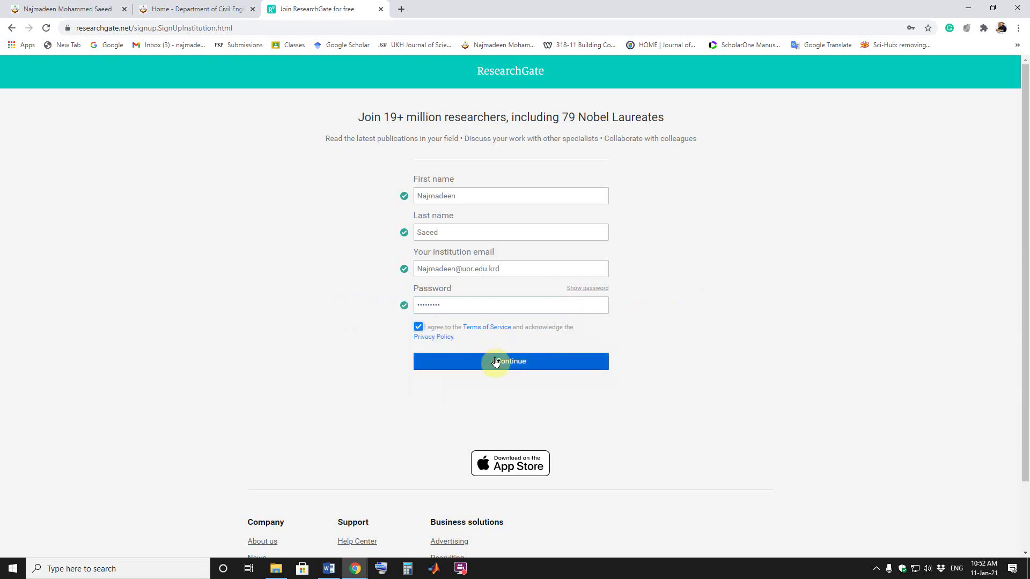
click(501, 363)
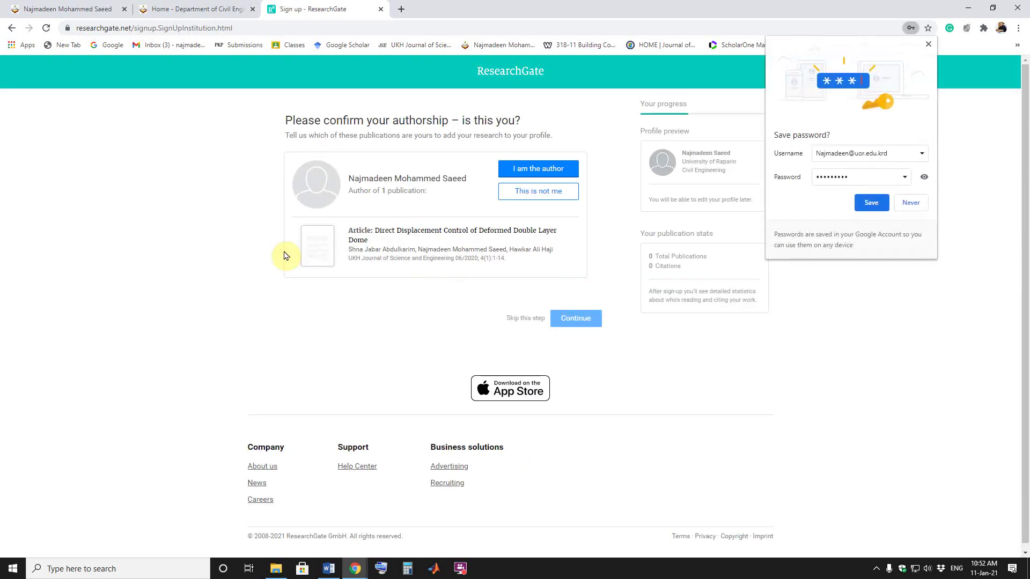
Step: Save the new ResearchGate password in Chrome's 'Save password?' prompt
click(870, 205)
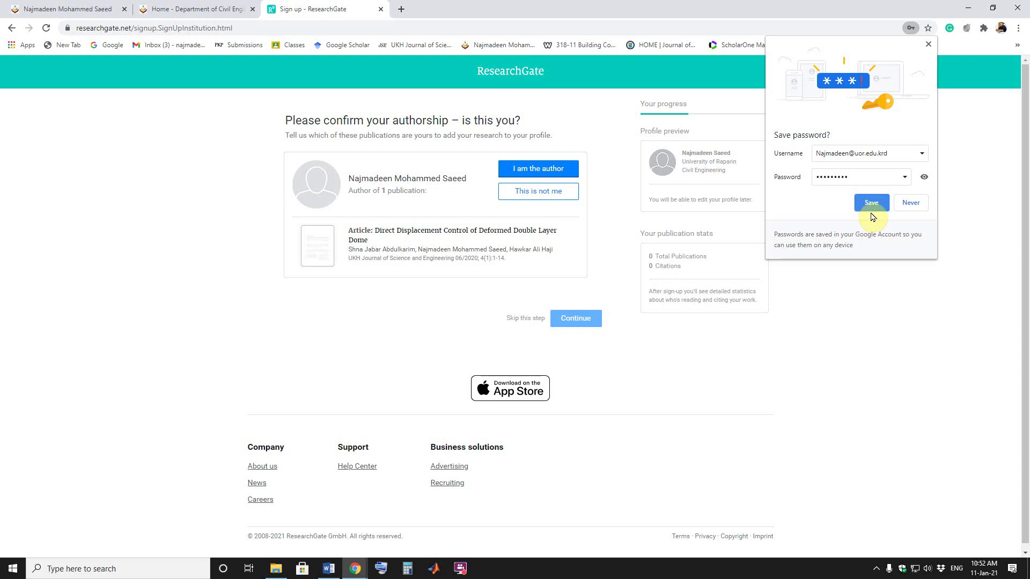
click(871, 211)
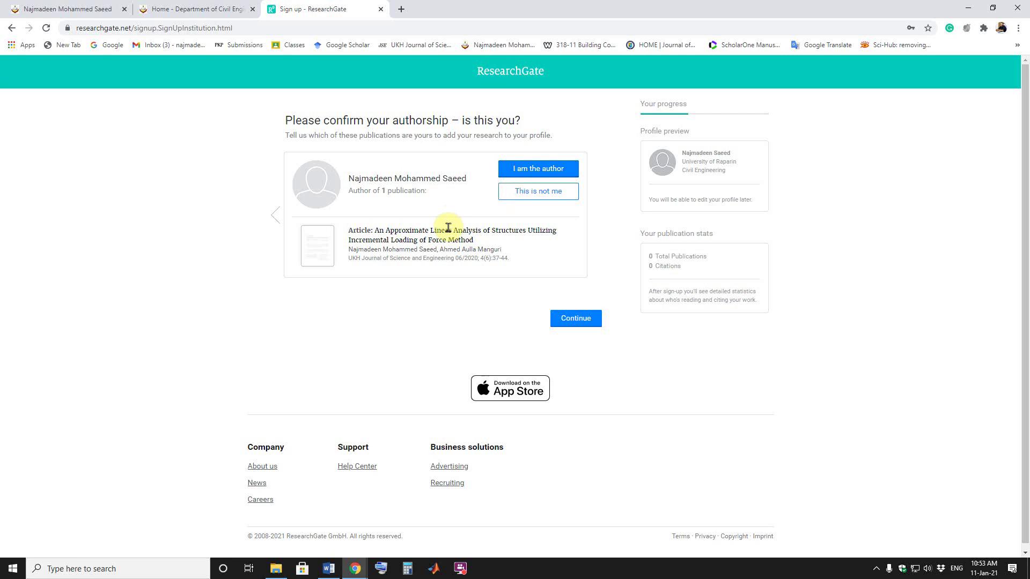
Step: Mark two publications 'I am the author', two others 'This is not me', and continue
click(536, 169)
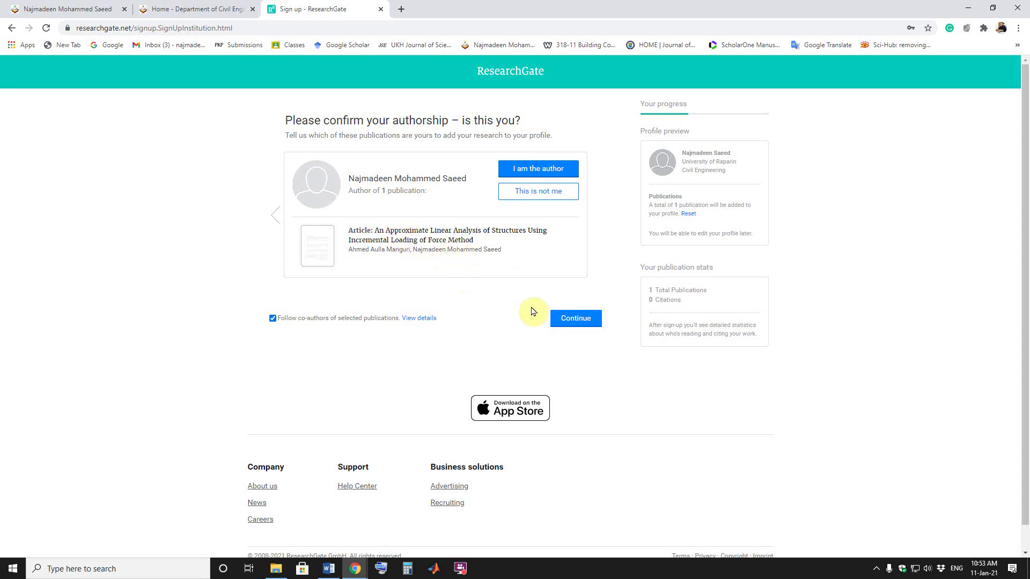
click(538, 170)
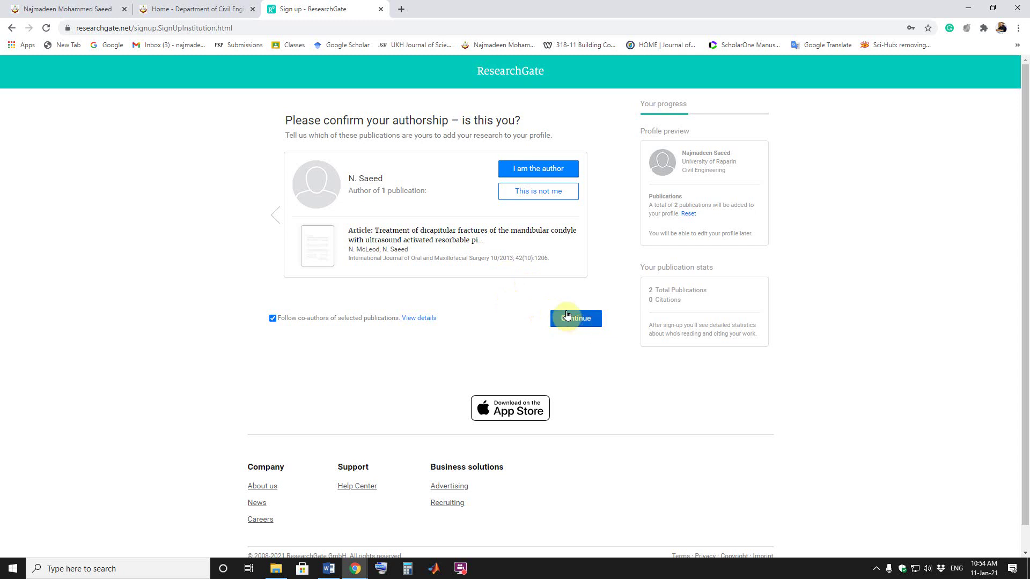
click(525, 199)
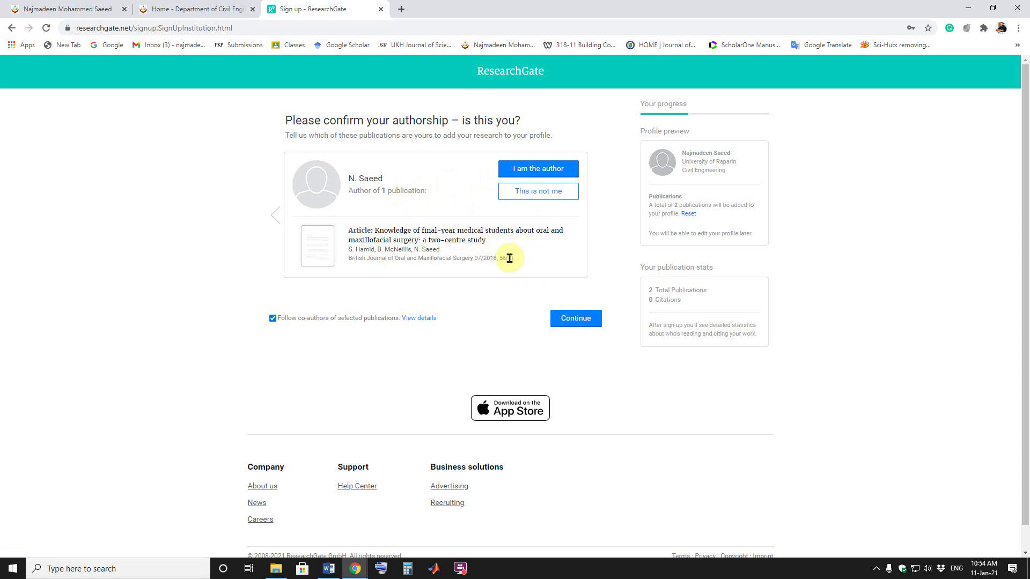
click(528, 199)
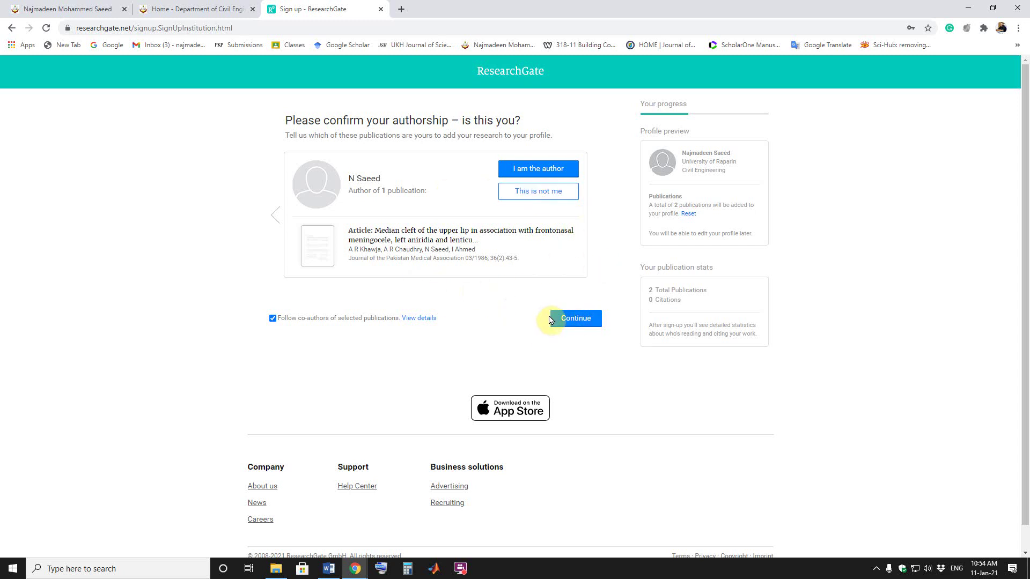
click(568, 320)
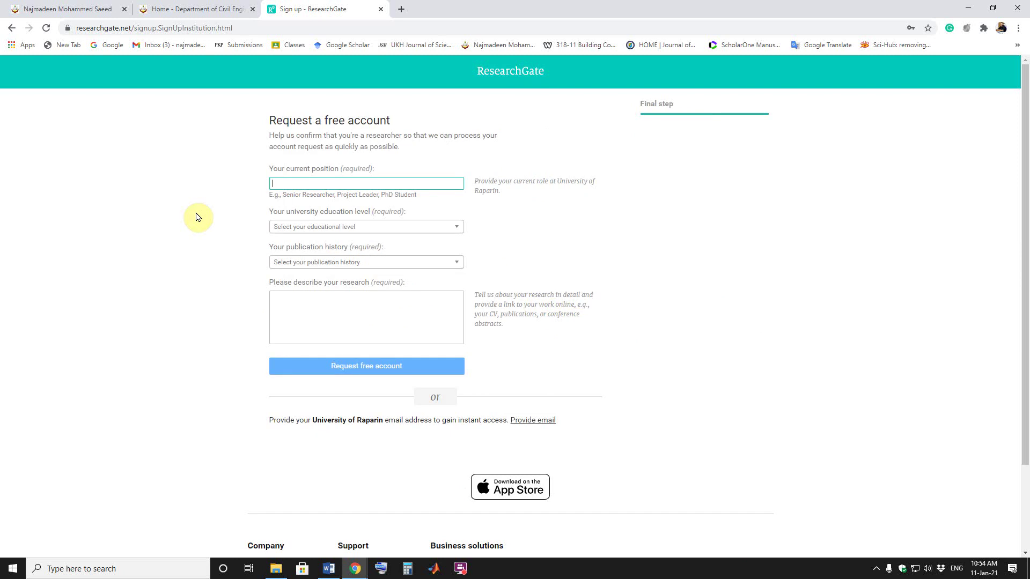
Step: Enter 'Researcher, Assistant Professor of Structural Engineering, Ph.D' as your current position
click(297, 183)
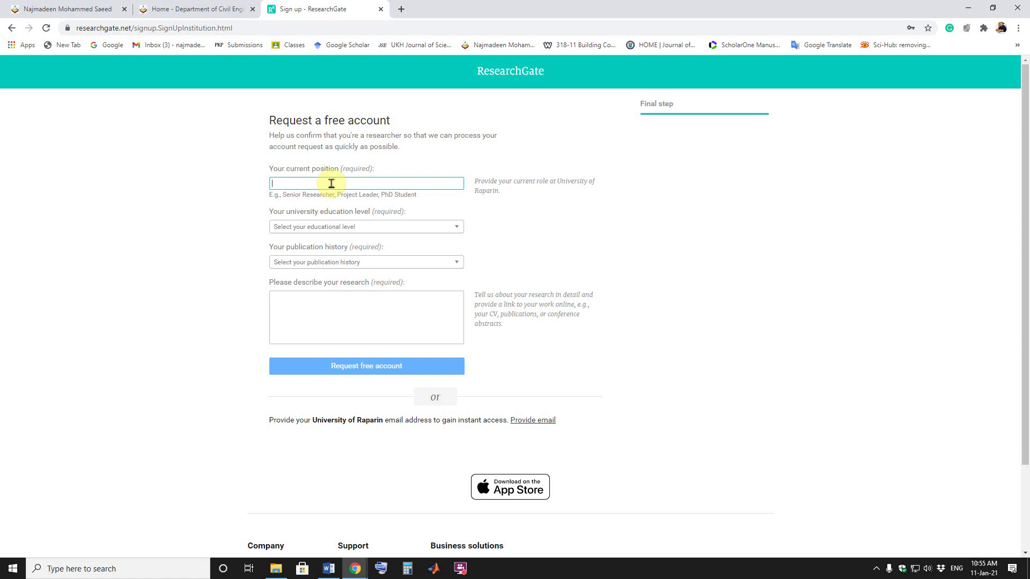
text(Researcher)
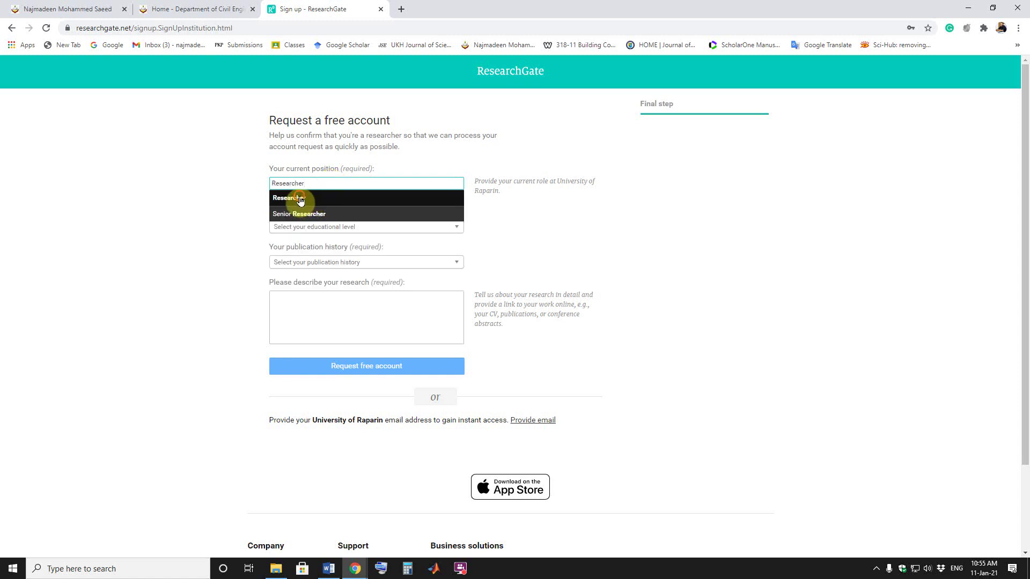
click(302, 202)
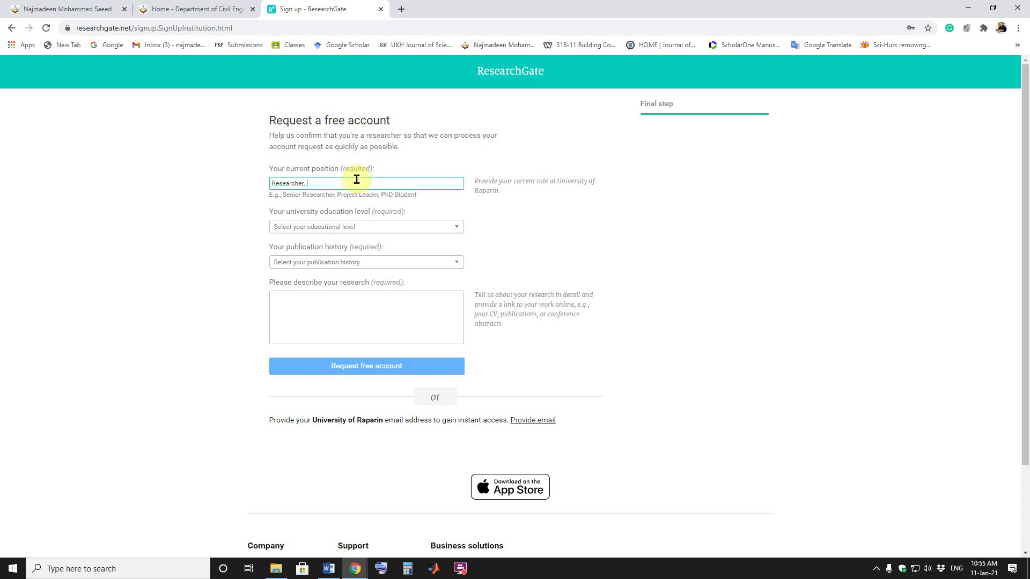
text(, Assistant Professor of Structur)
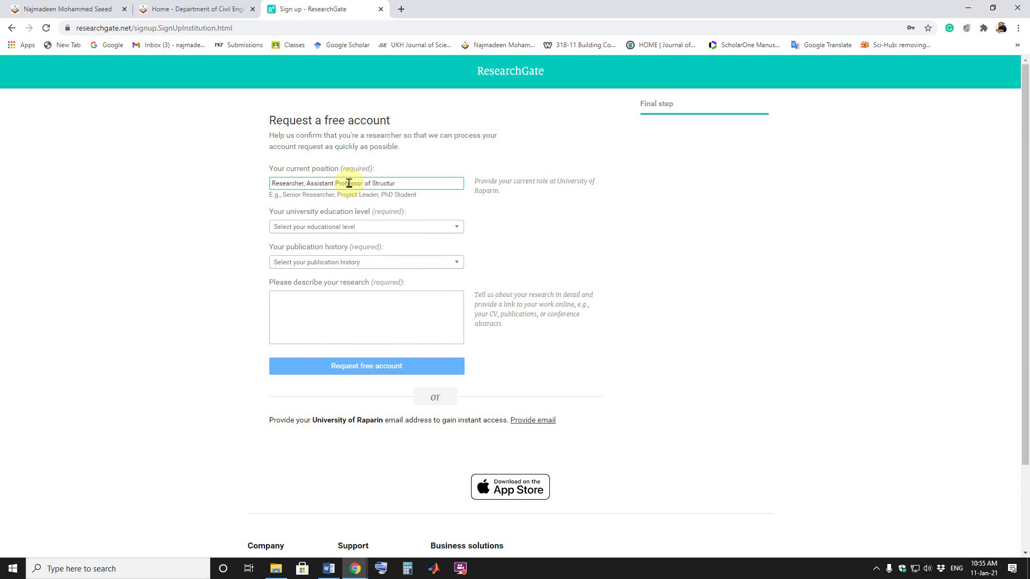
text(al Engineering, Ph.D)
click(379, 232)
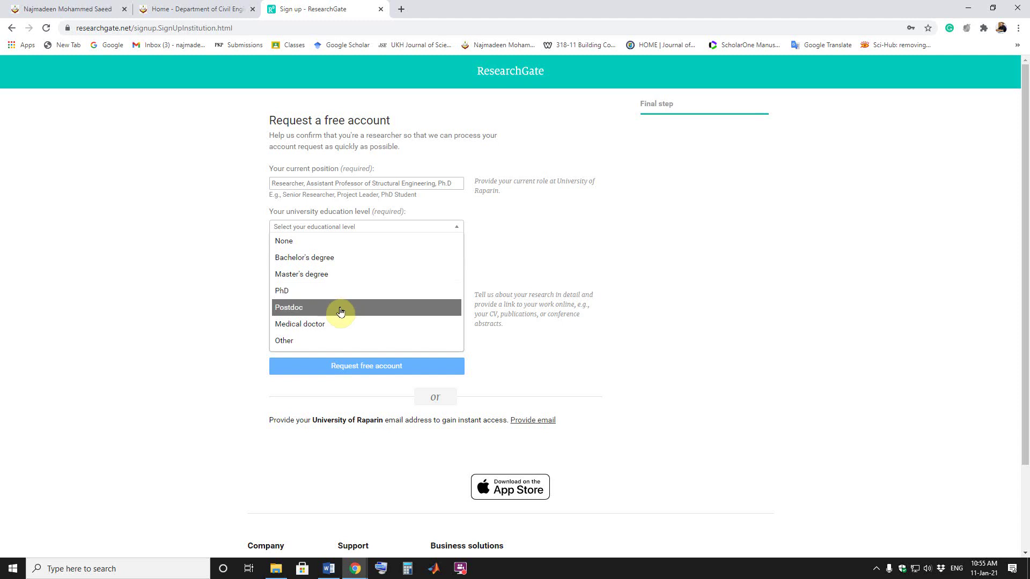
Step: Choose PhD as education level and 'I have published research before' as publication history
click(316, 295)
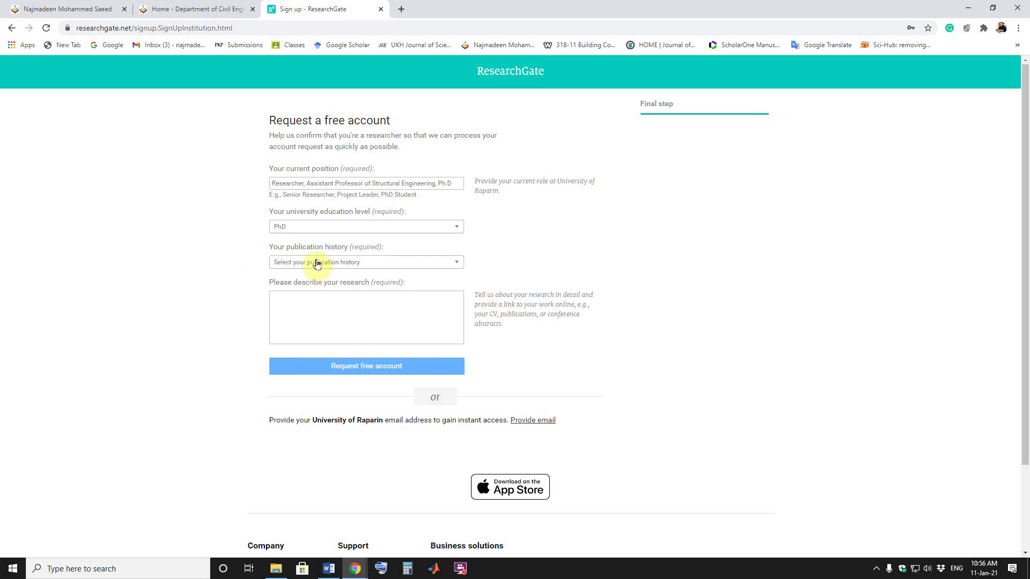
click(317, 263)
click(185, 266)
click(312, 266)
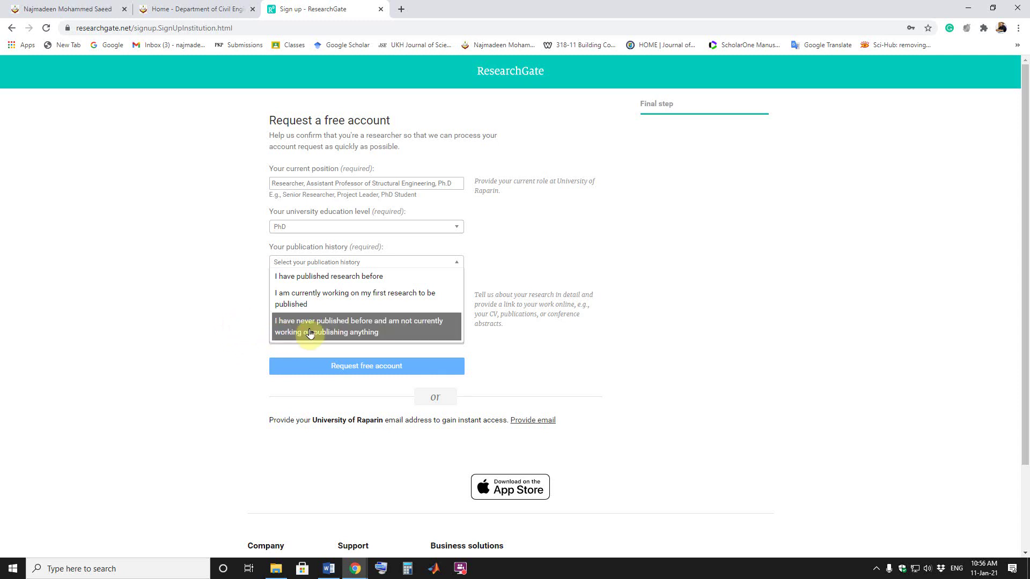
click(217, 340)
click(301, 263)
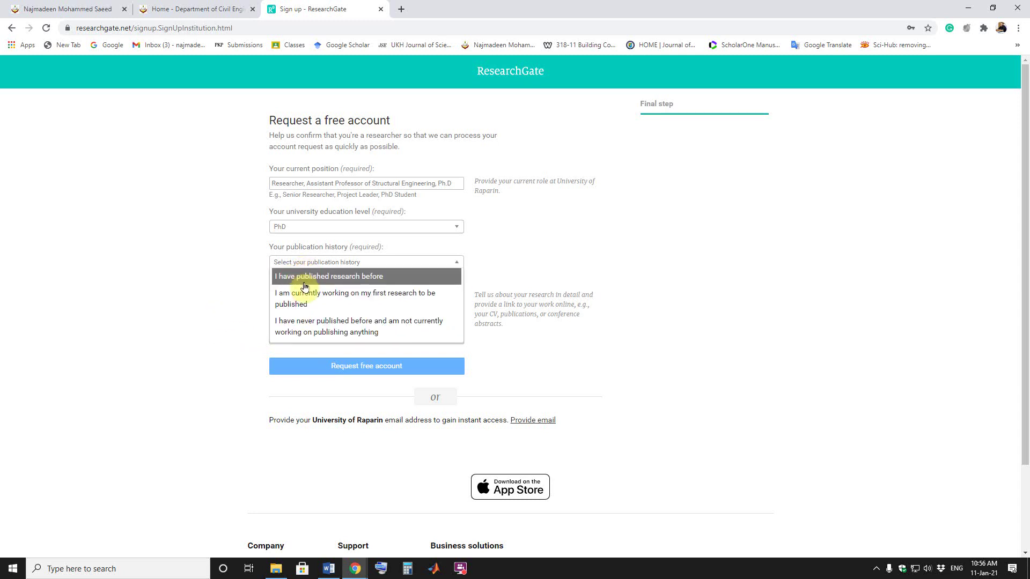
click(305, 282)
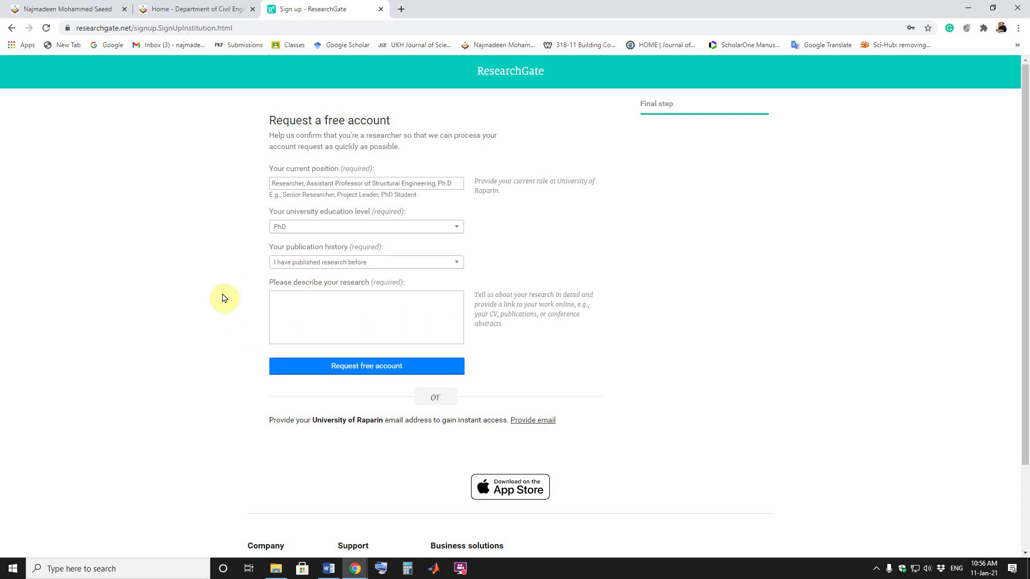
Step: Write 'Hello, I am a researcher in Structural Engineering.' in the research description box
click(331, 310)
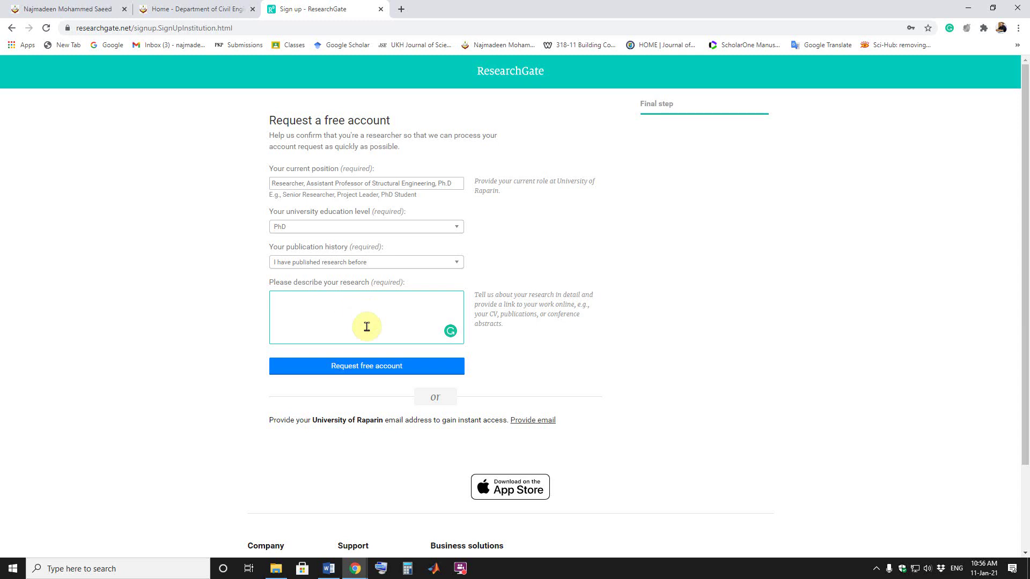
text(Hello, I am a researcher in Structur)
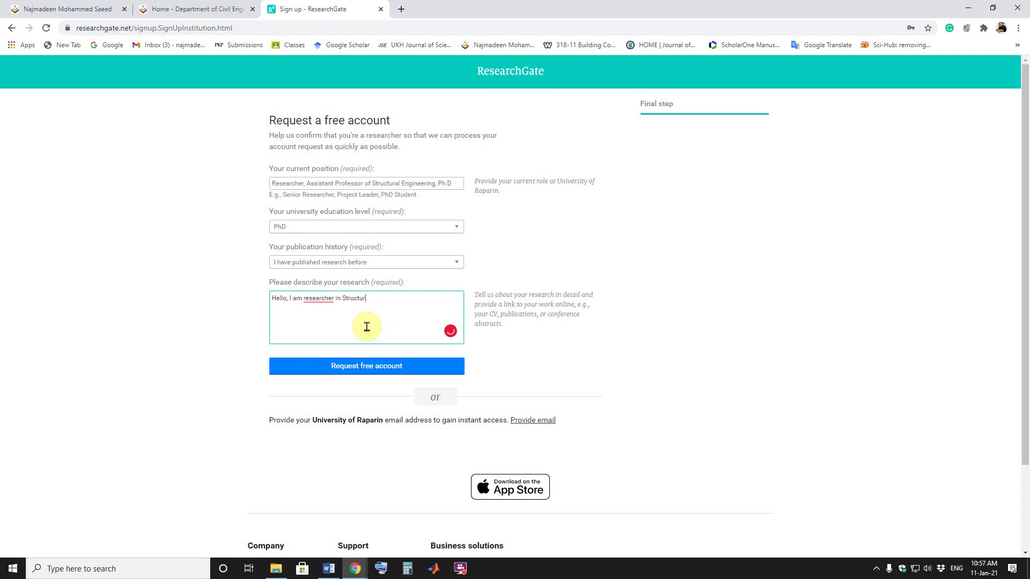
text(al Engineering.)
Step: Submit the form with the 'Request free account' button
click(372, 374)
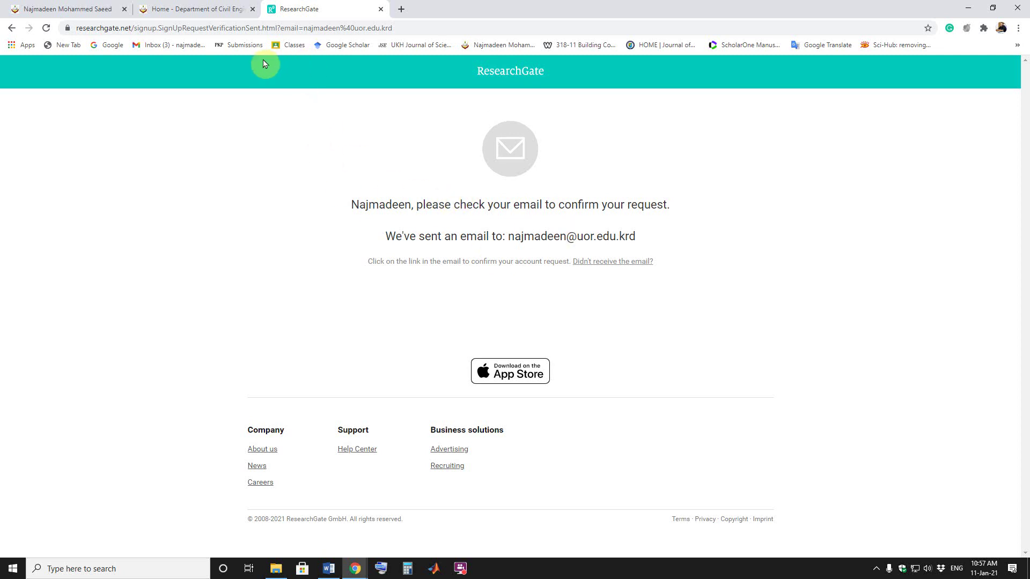
Step: Open ResearchGate's confirmation email in Gmail and confirm the account request
click(174, 45)
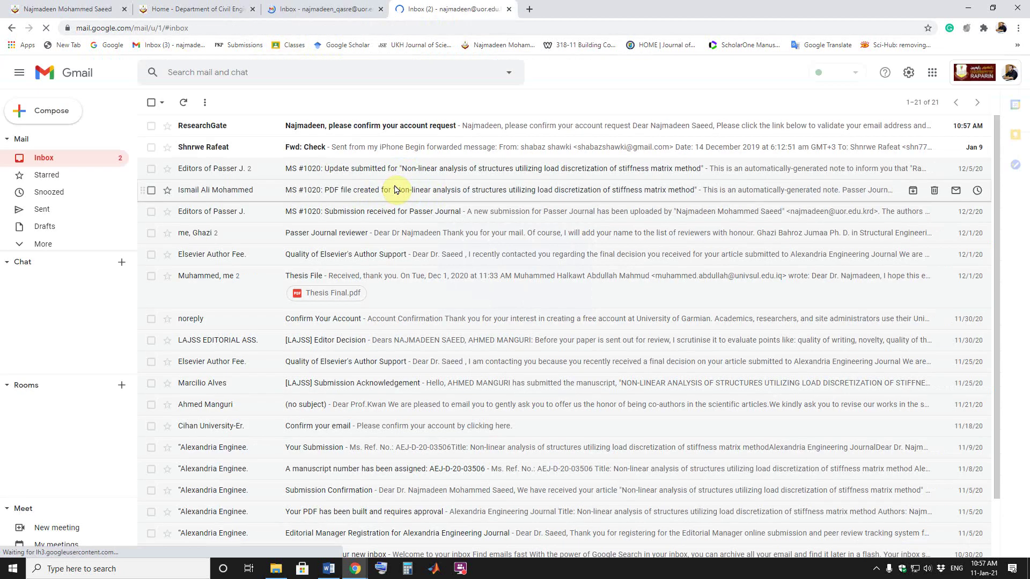
click(417, 128)
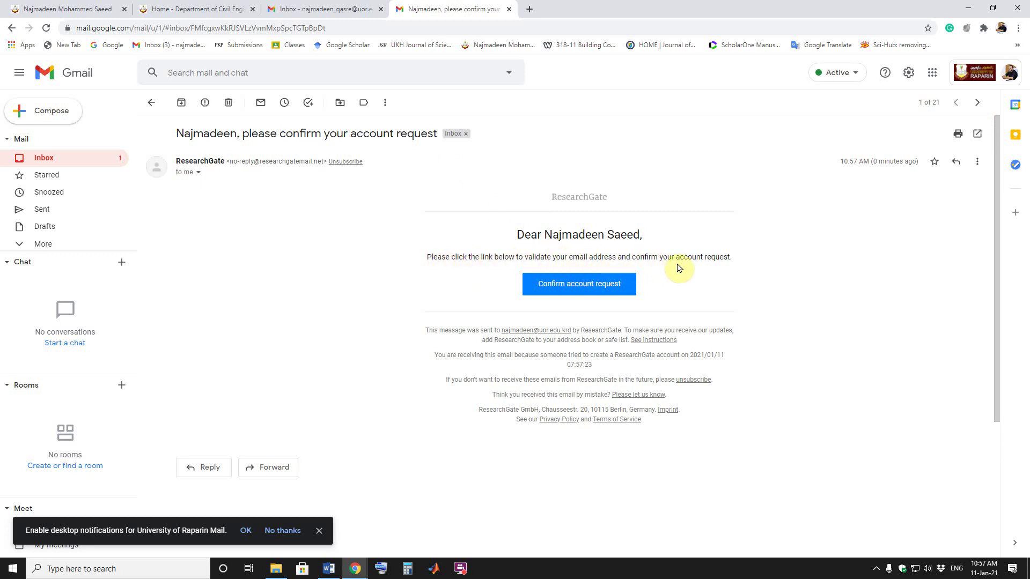
click(583, 291)
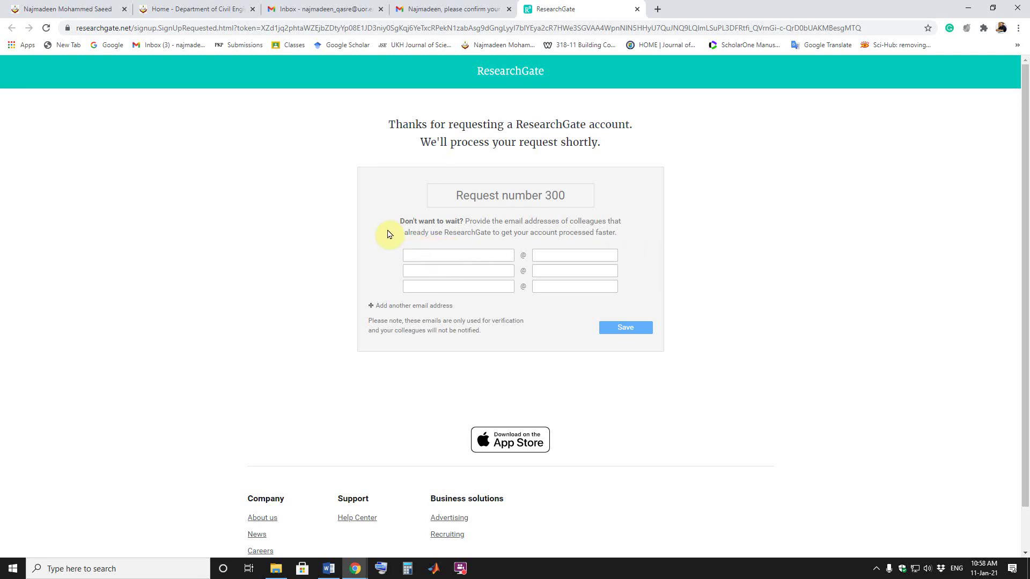
Step: Enter a colleague's yahoo.com e-mail address in the first optional field and save it
click(453, 255)
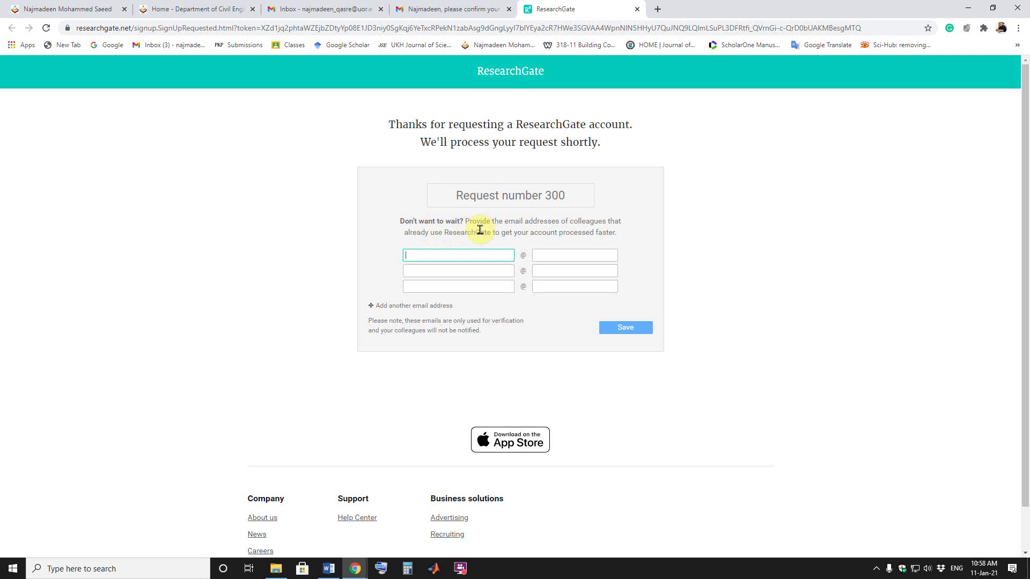
drag(558, 336, 547, 326)
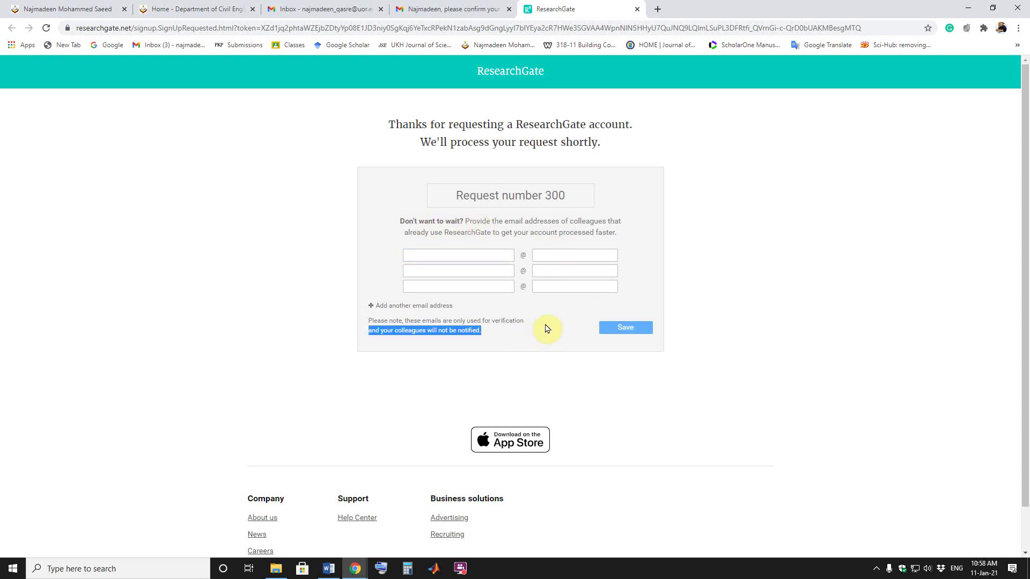
click(470, 256)
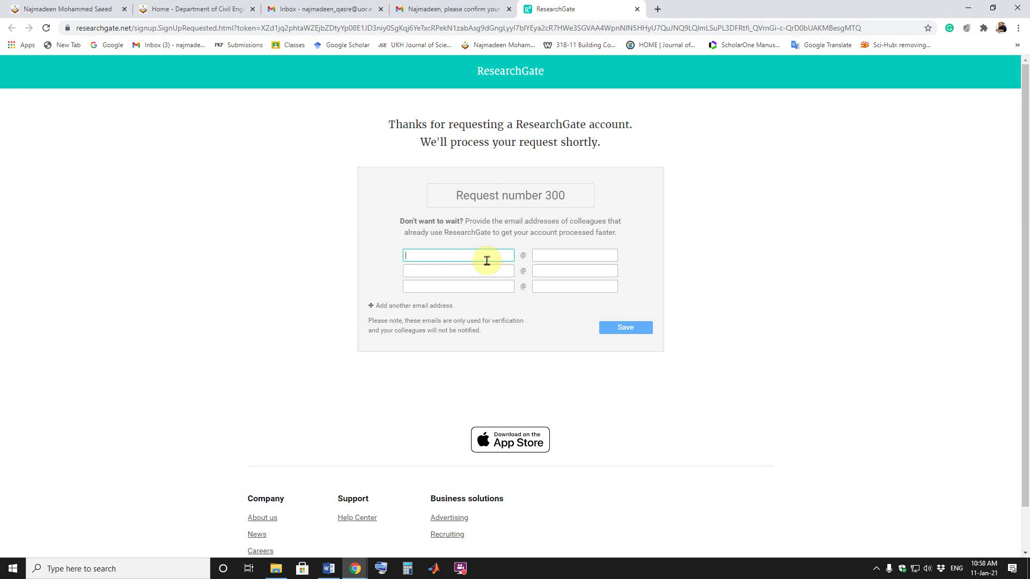
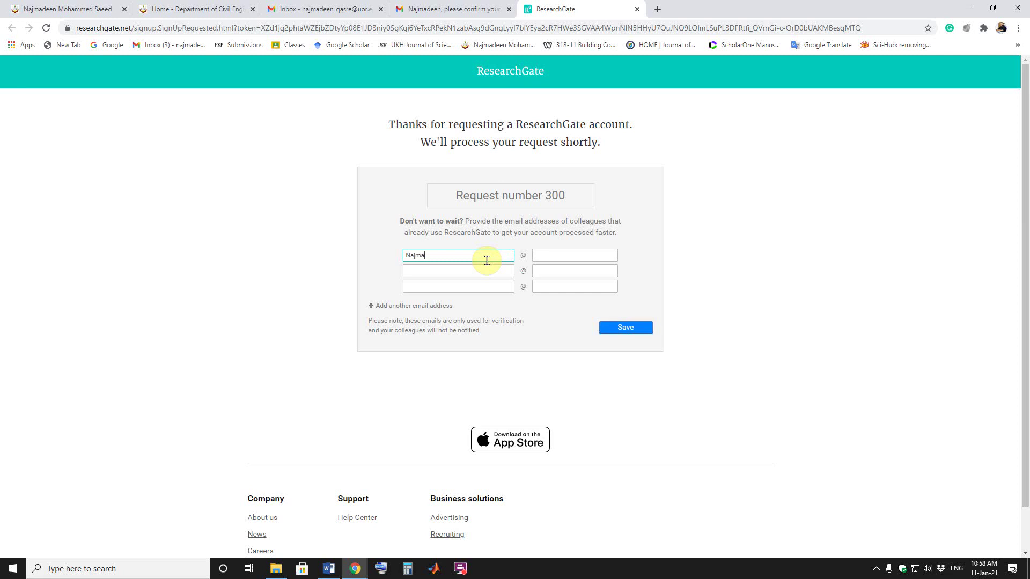
click(550, 255)
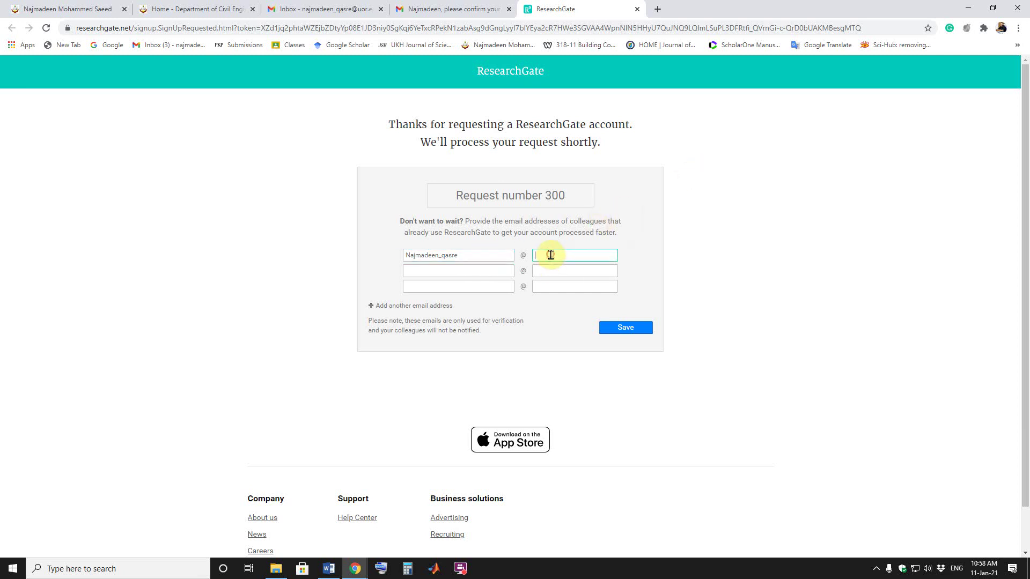
text(yahoo.com)
click(564, 270)
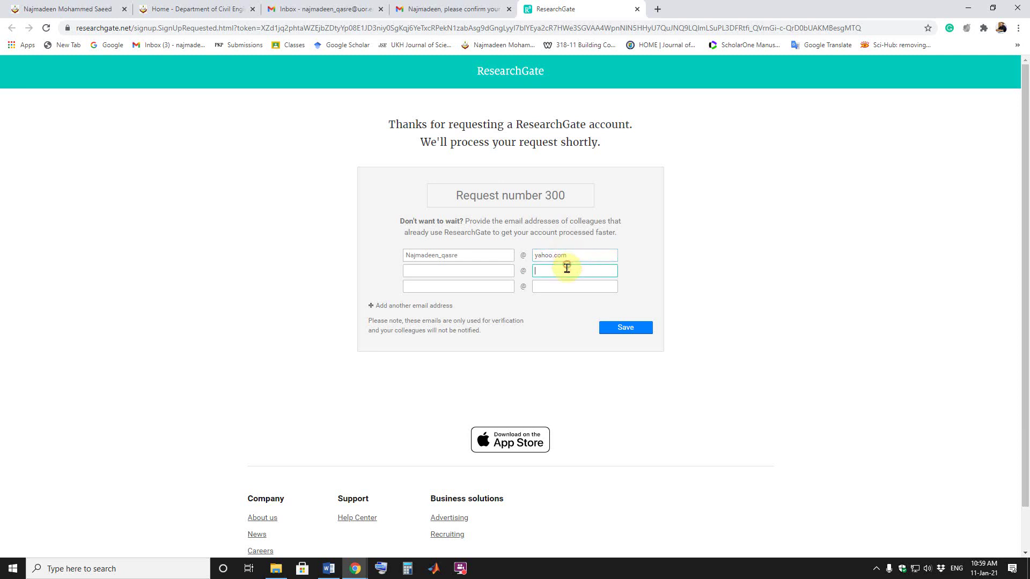
click(621, 336)
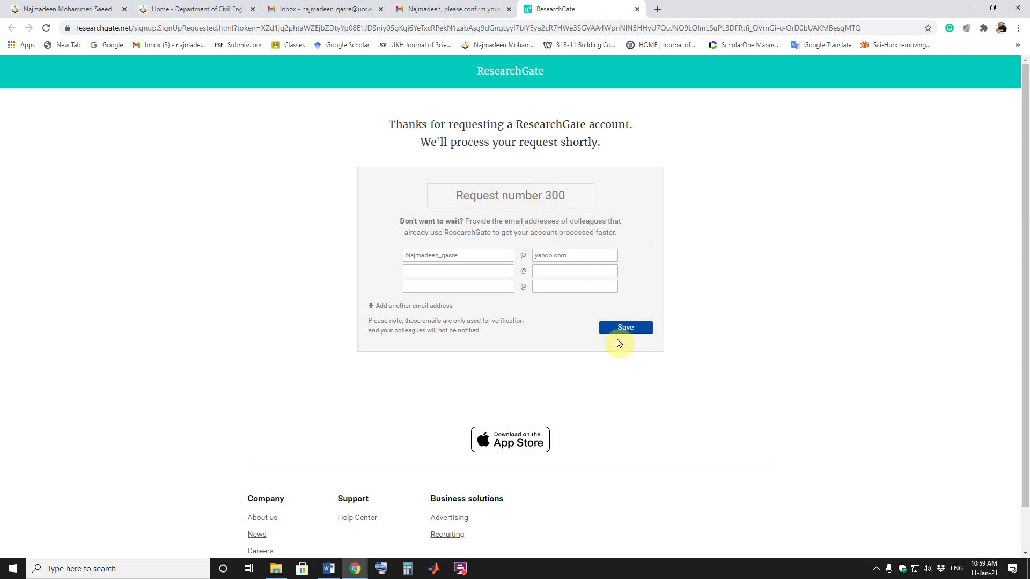
Step: Save the colleague e-mail address, then return to the confirm-your-account-request email in Gmail
click(622, 337)
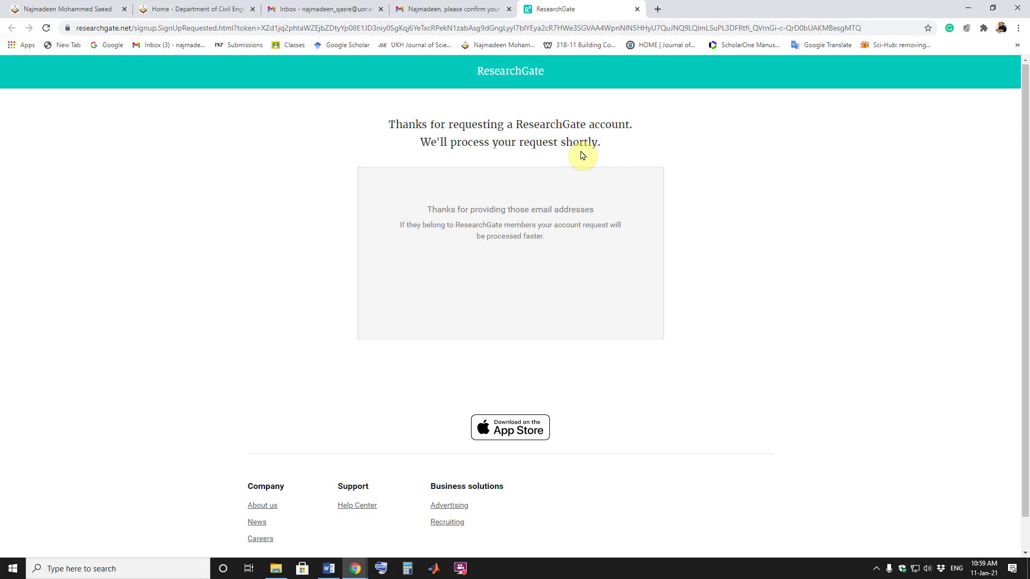
click(434, 10)
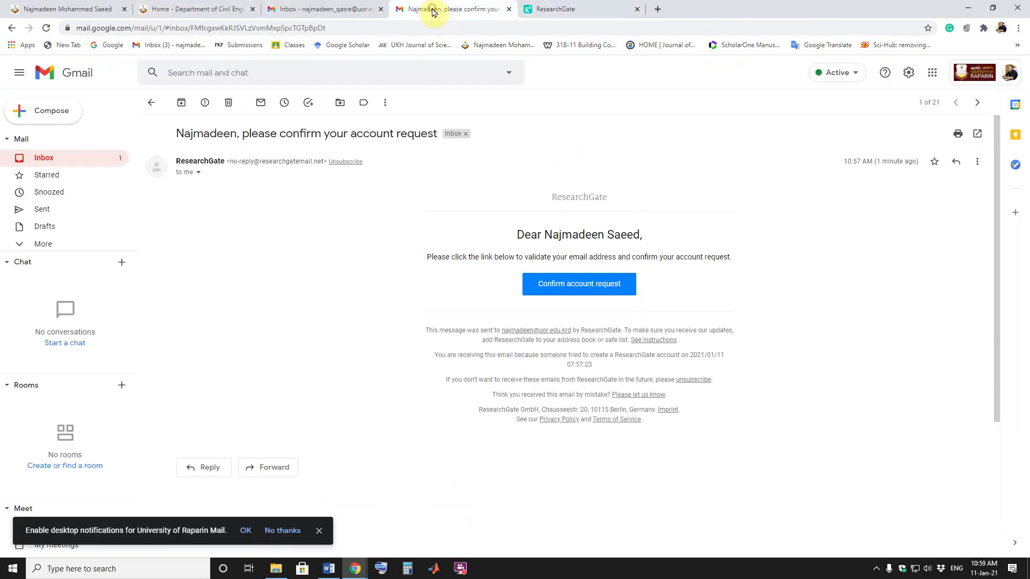
Step: Reload the Gmail inbox list, then return to the ResearchGate thanks page
click(86, 157)
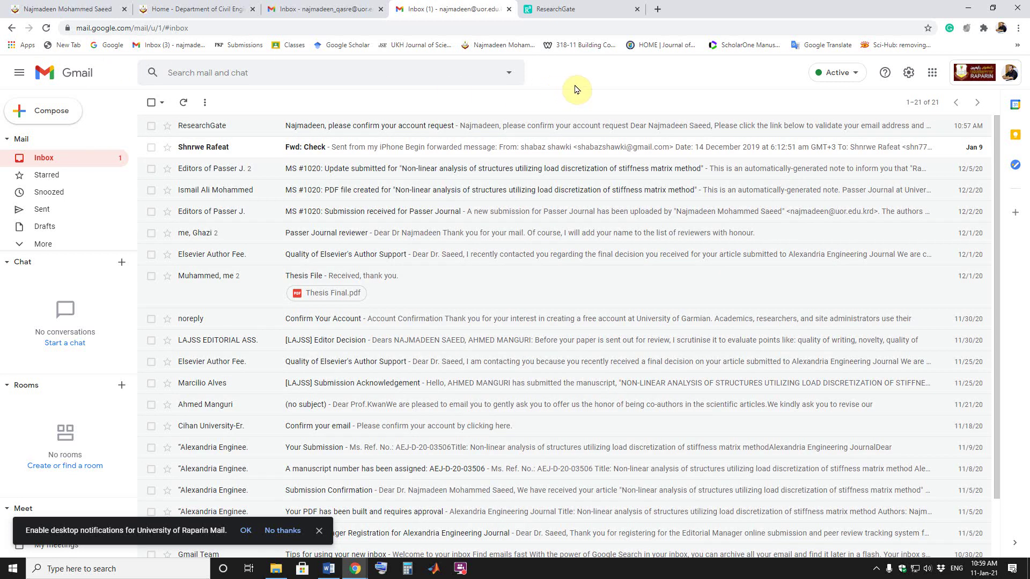
click(47, 30)
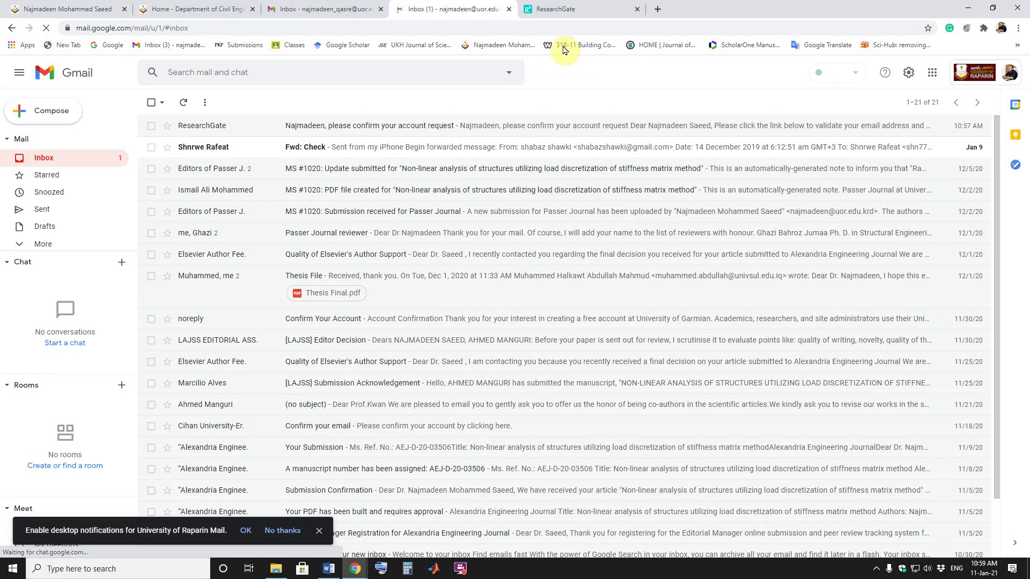
click(543, 10)
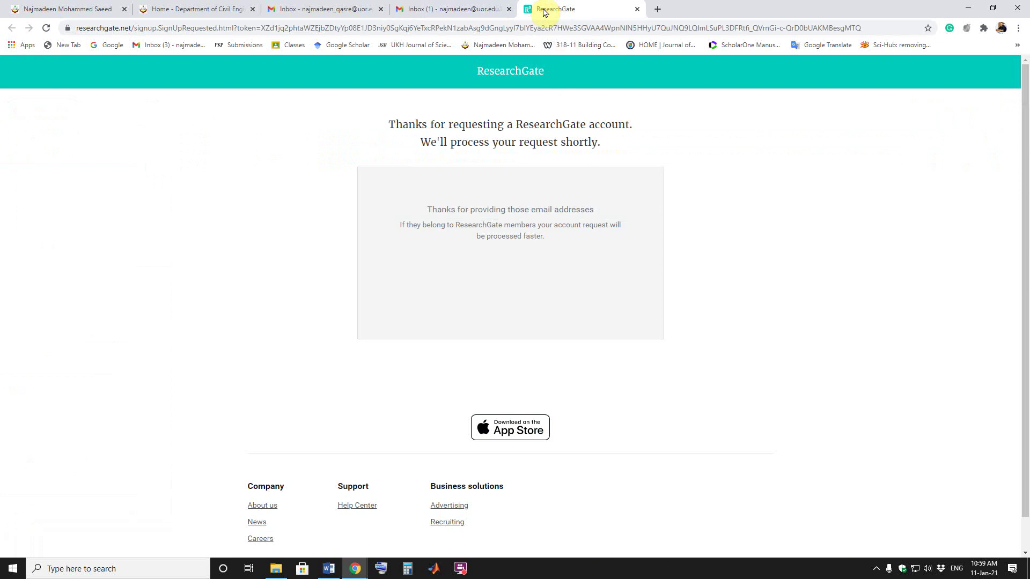